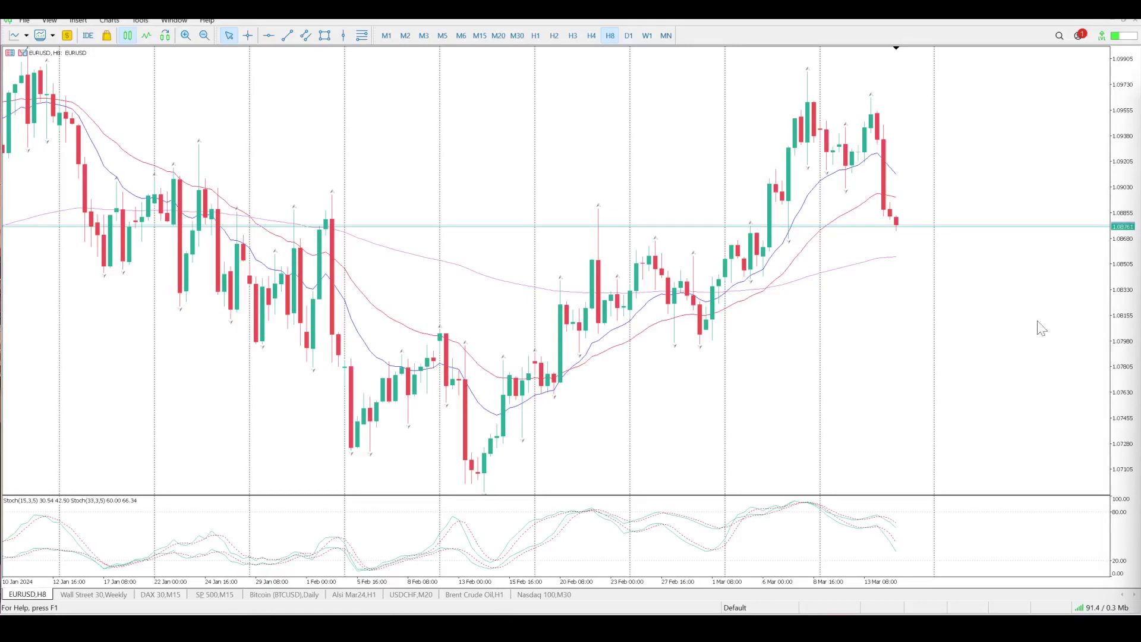
Compress the H8 price scale and place a red horizontal line just below the current price
left_click_drag(1132, 127, 1088, 321)
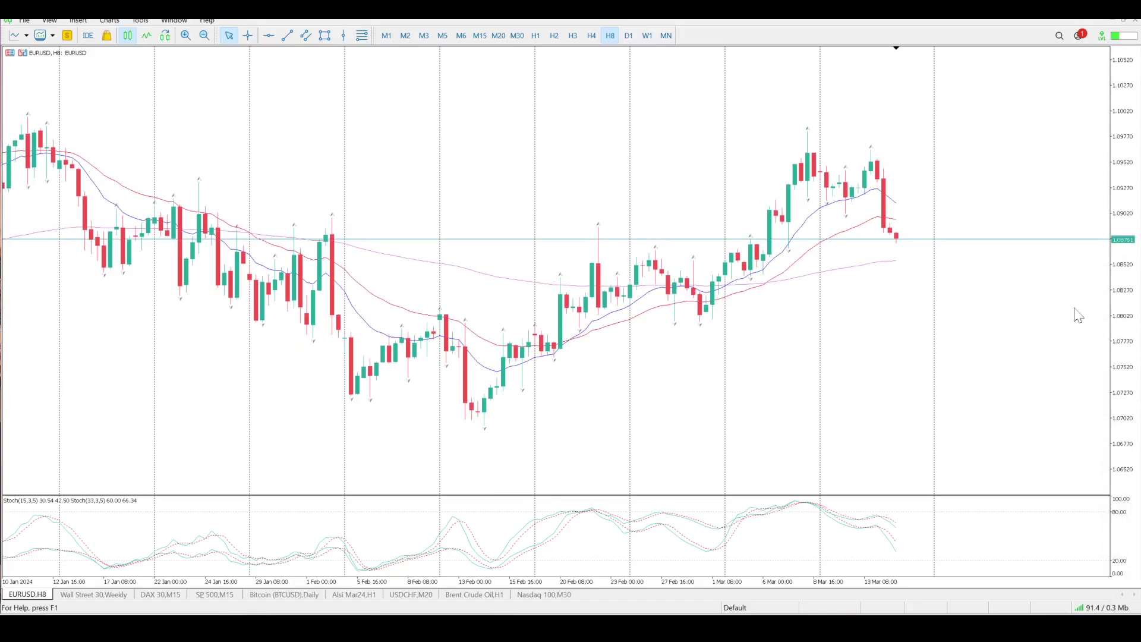
left_click(269, 35)
left_click(461, 258)
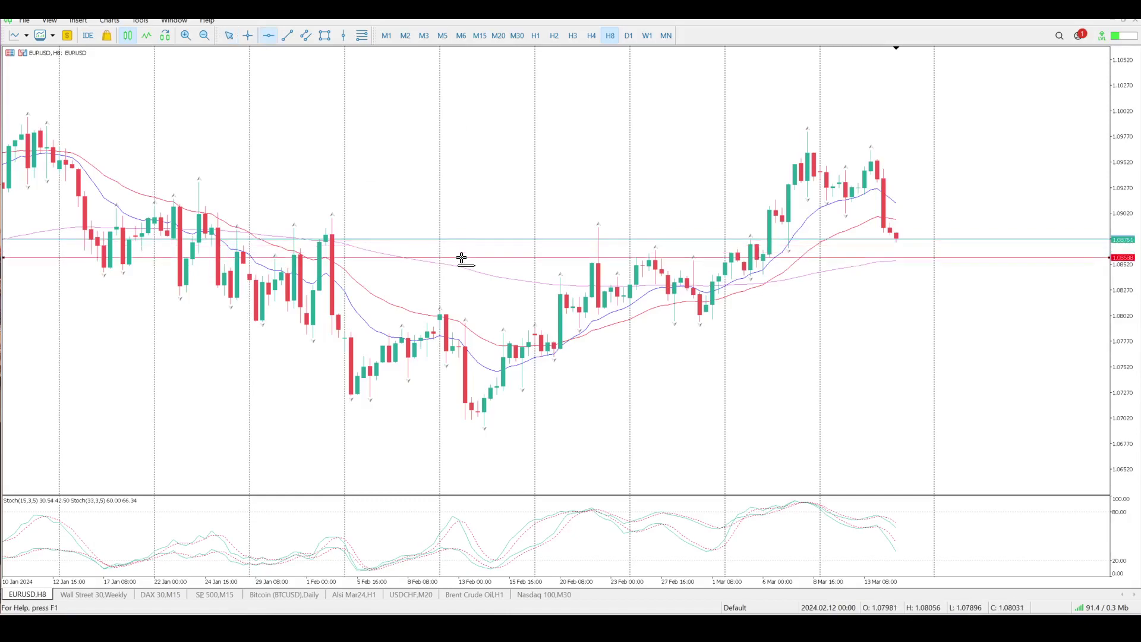
left_click_drag(462, 258, 481, 246)
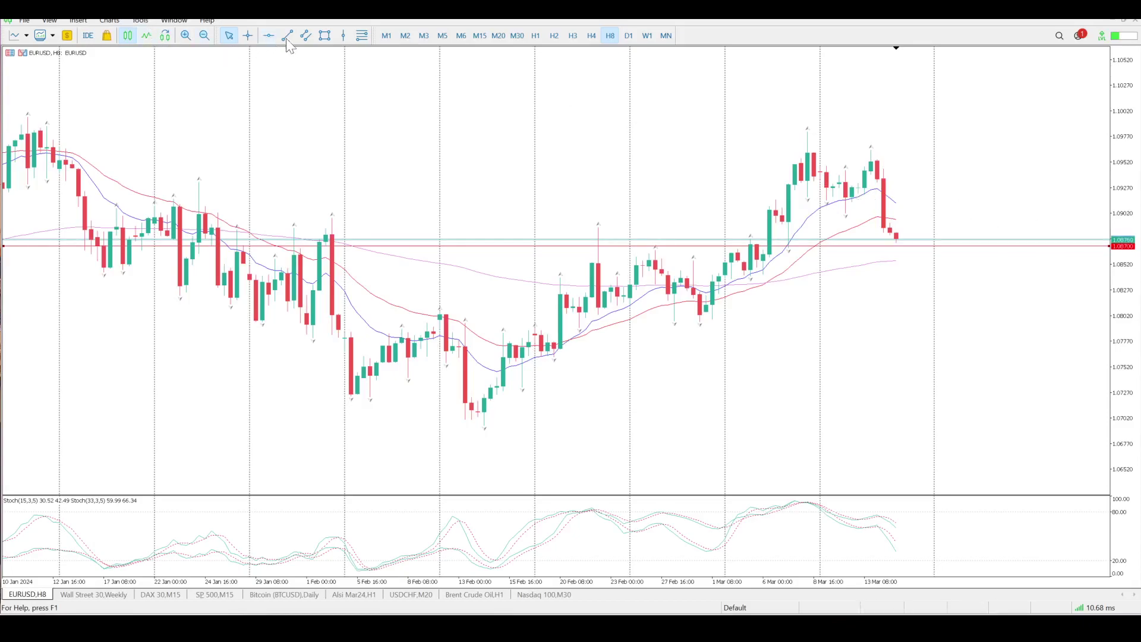
Draw a descending equidistant channel from the 8 Mar high, pulling its lower line to the recent lows
left_click(305, 35)
mouse_move(808, 131)
left_mouse_down()
mouse_move(1003, 205)
mouse_move(985, 190)
left_mouse_up()
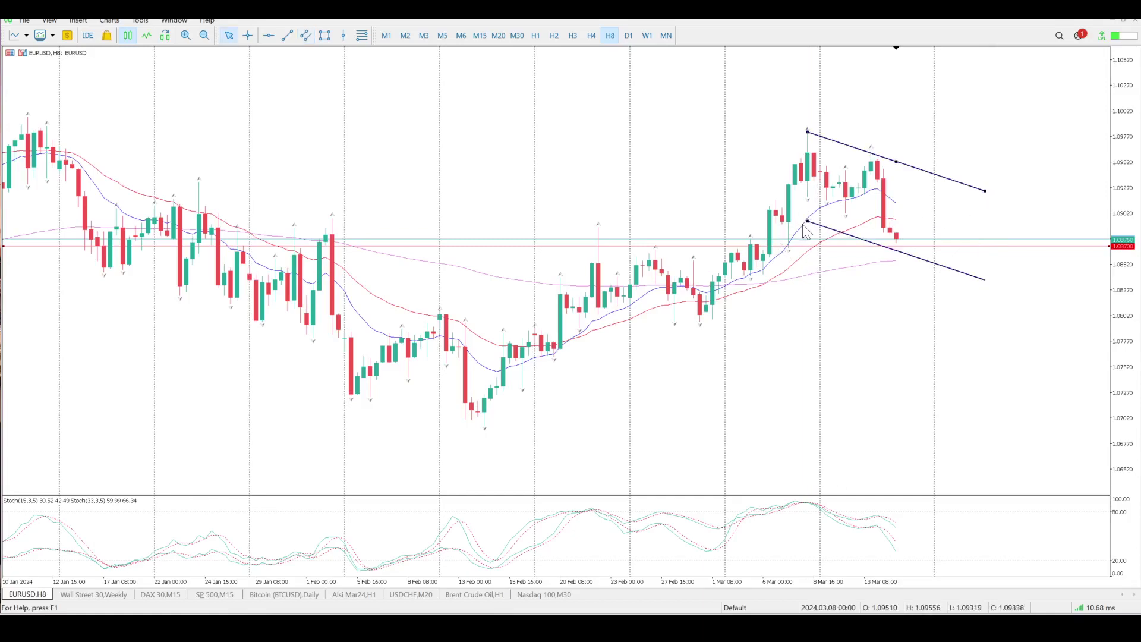
left_click_drag(808, 221, 800, 198)
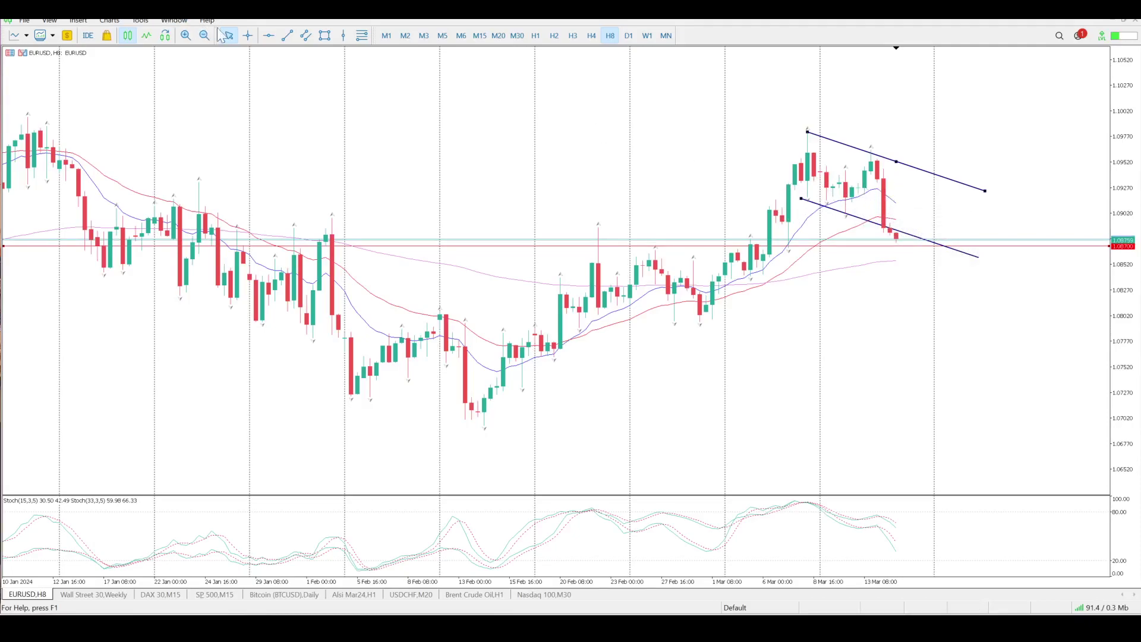
Add a second red horizontal line above price and delete the parallel channel
left_click(269, 35)
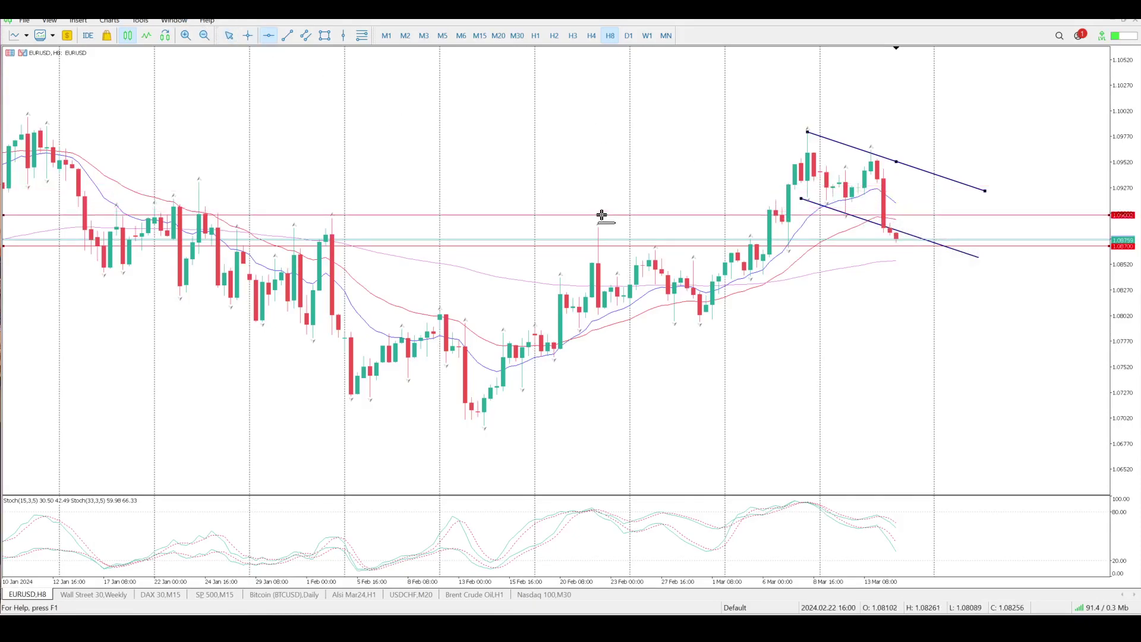
key("Escape")
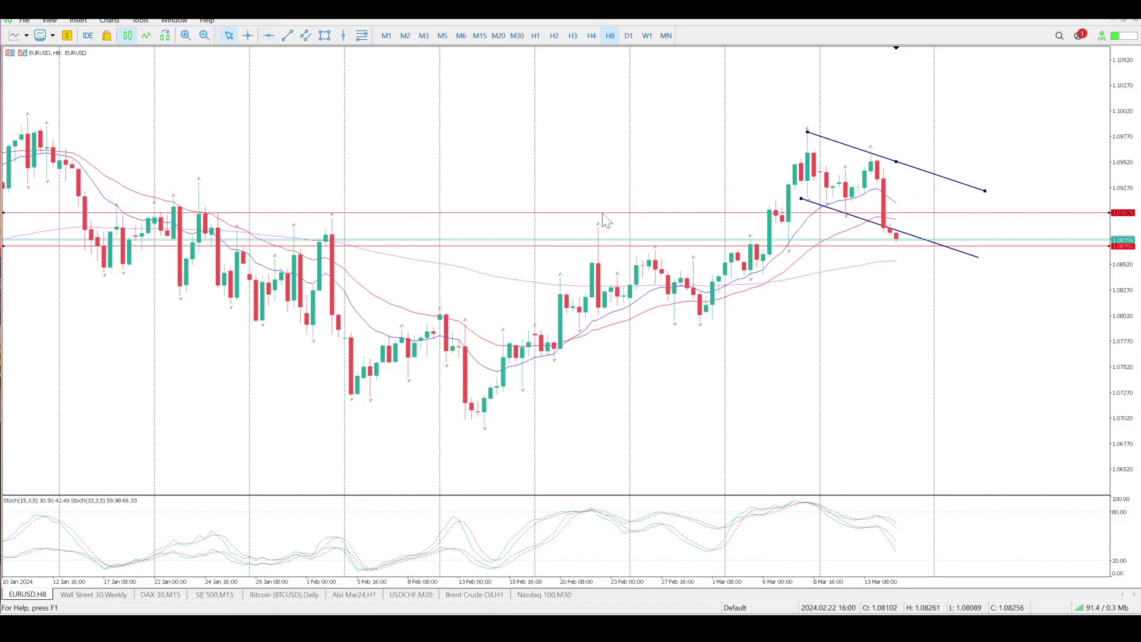
right_click(897, 162)
left_click(921, 200)
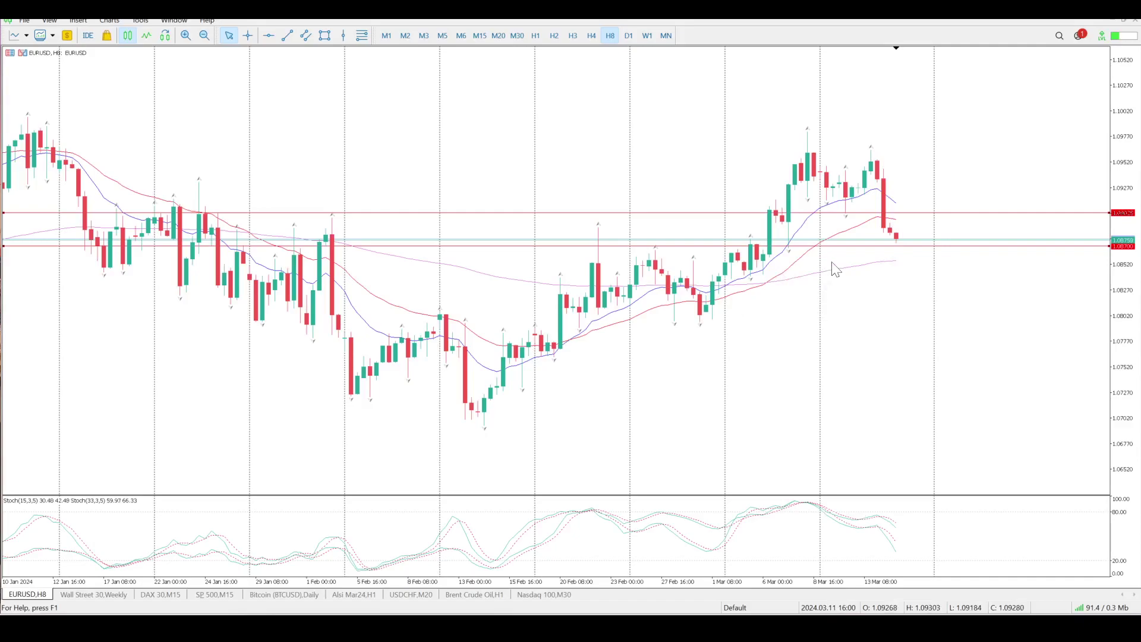
Jump to the latest EURUSD bars on H3, then switch the chart to H1
left_click(571, 37)
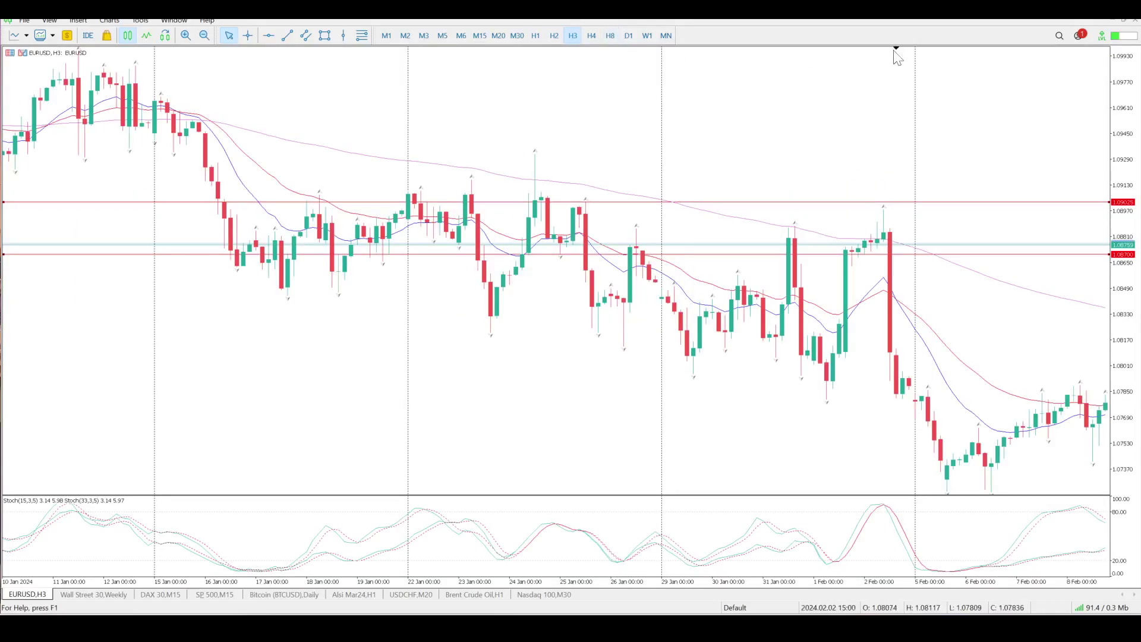
key("End")
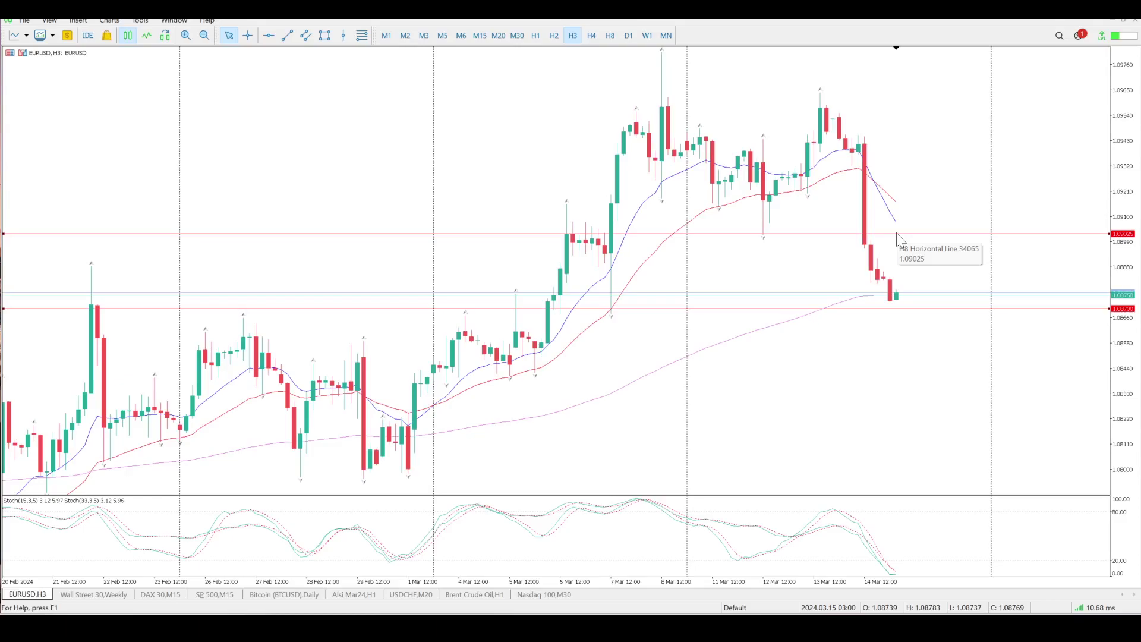
left_click(535, 36)
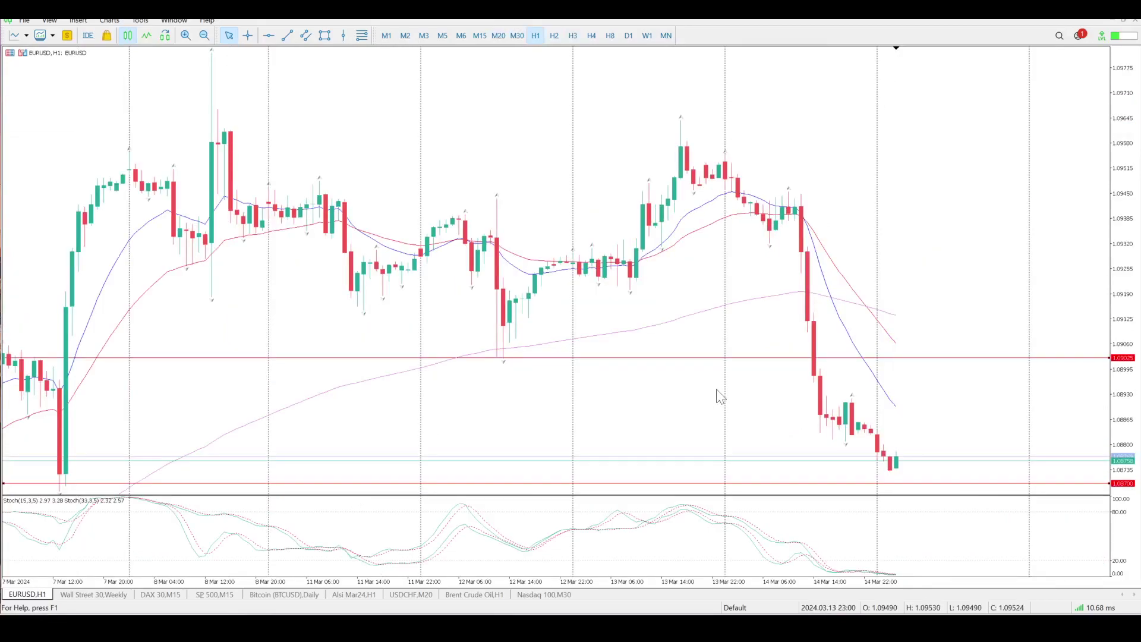
Scroll the H1 chart and compress its price scale to show both levels, 1.09025 and 1.08700
scroll(440, 176, "left", 5)
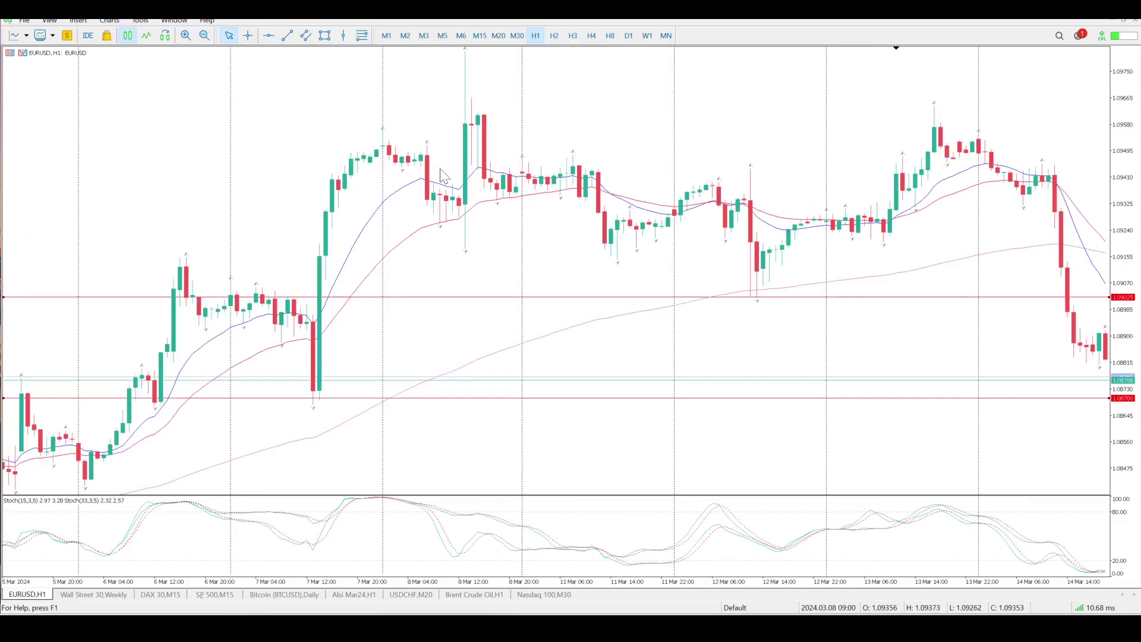
scroll(439, 169, "right", 4)
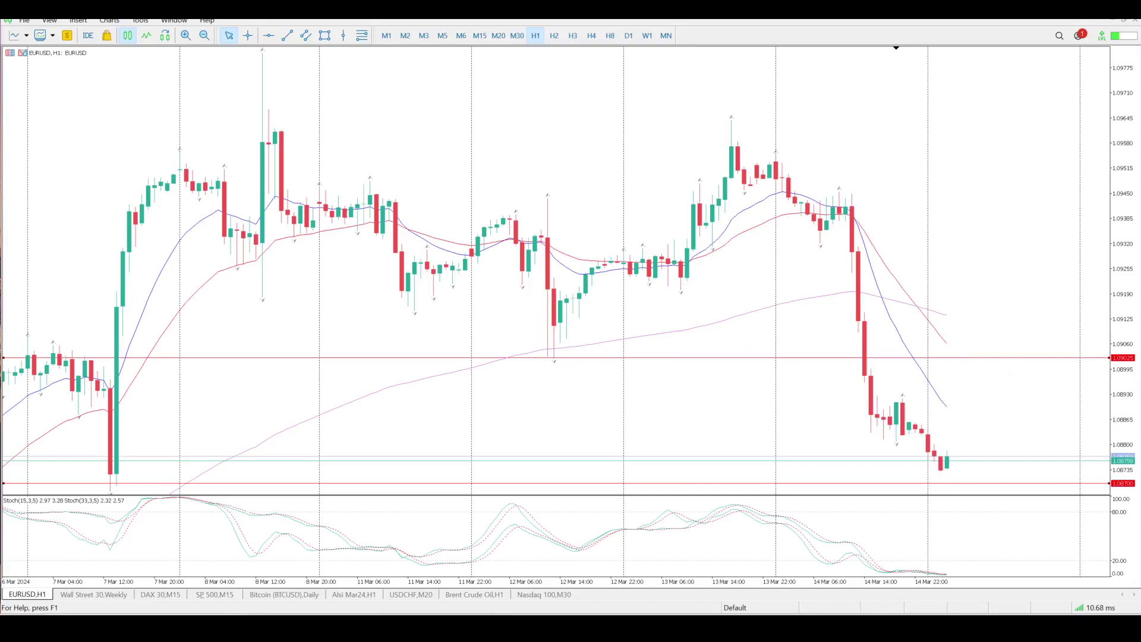
left_click_drag(1125, 102, 1125, 136)
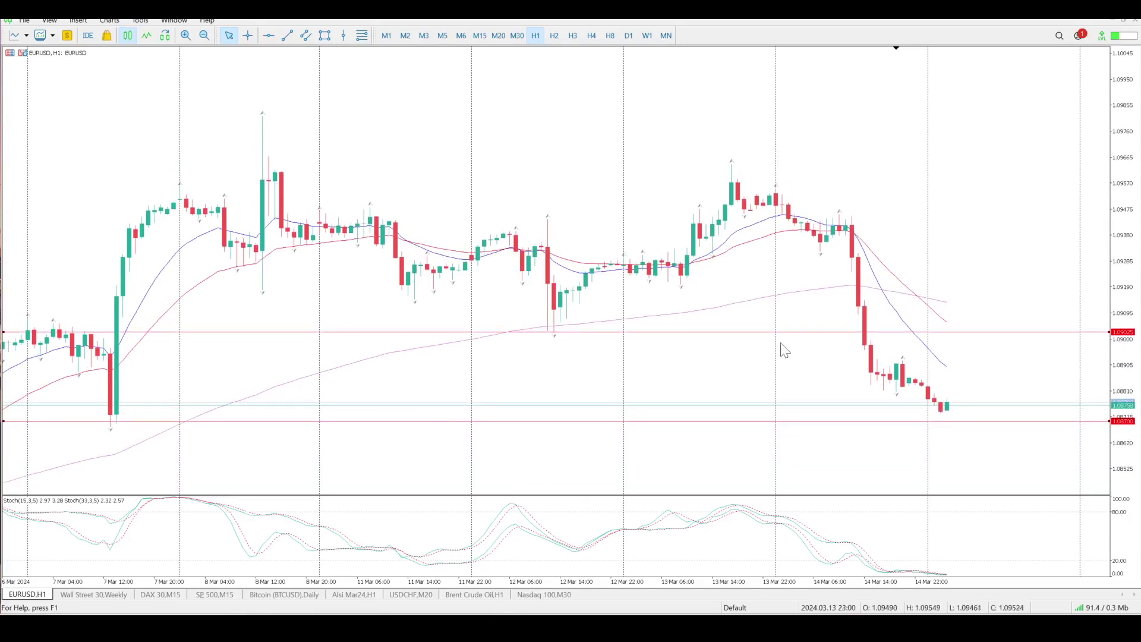
scroll(684, 409, "up", 3)
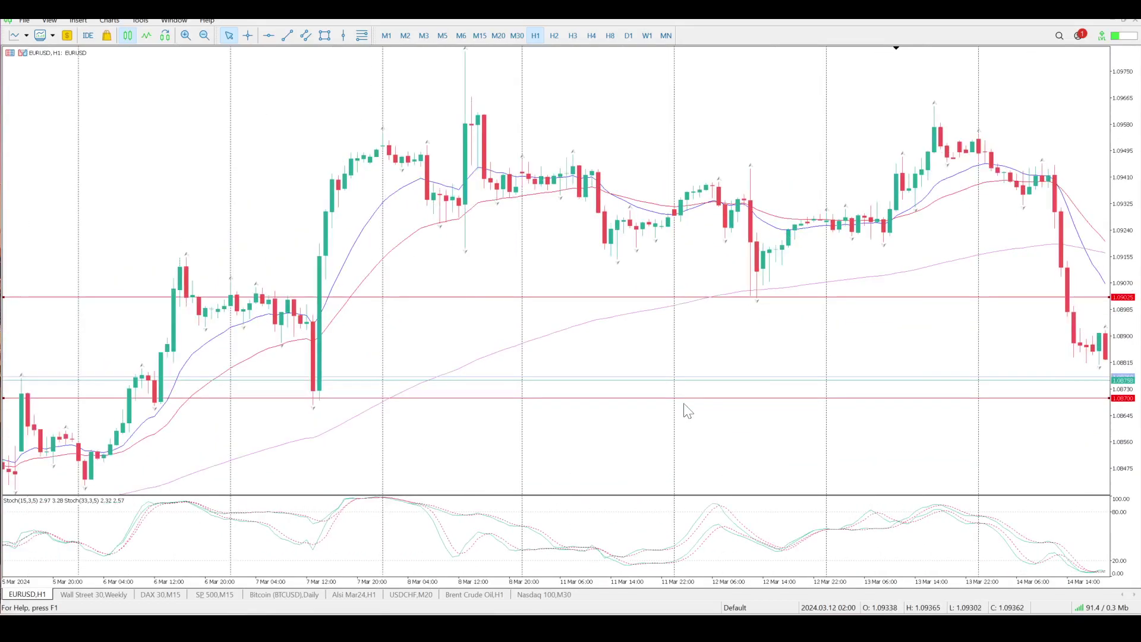
scroll(214, 299, "up", 3)
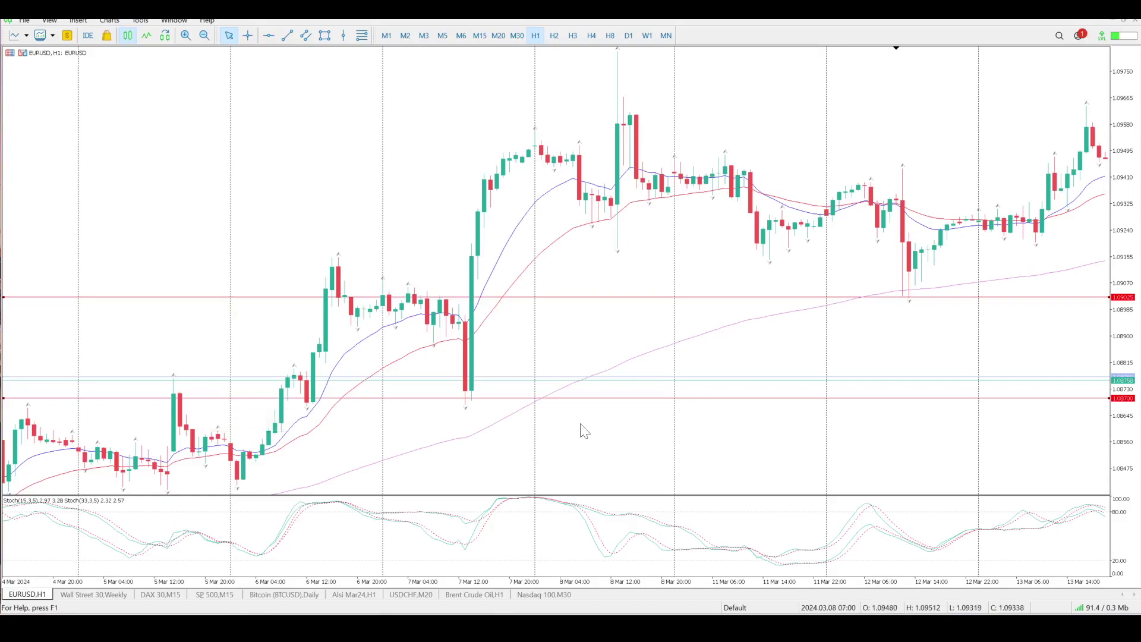
Return the chart to H8 and scroll back through earlier bars
left_click(610, 36)
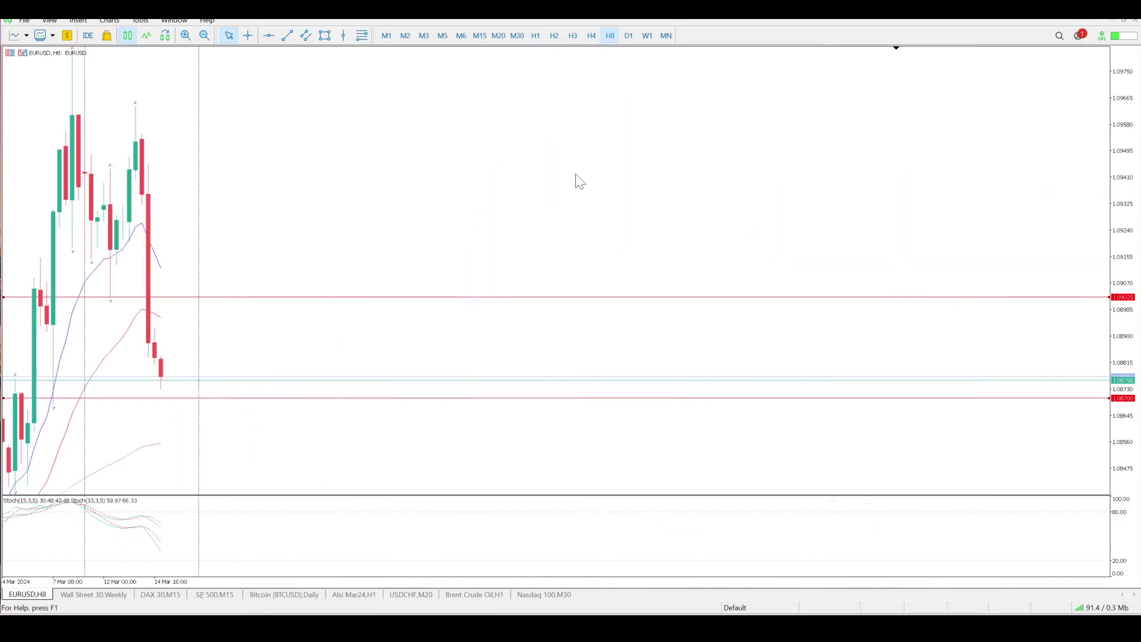
scroll(575, 178, "left", 5)
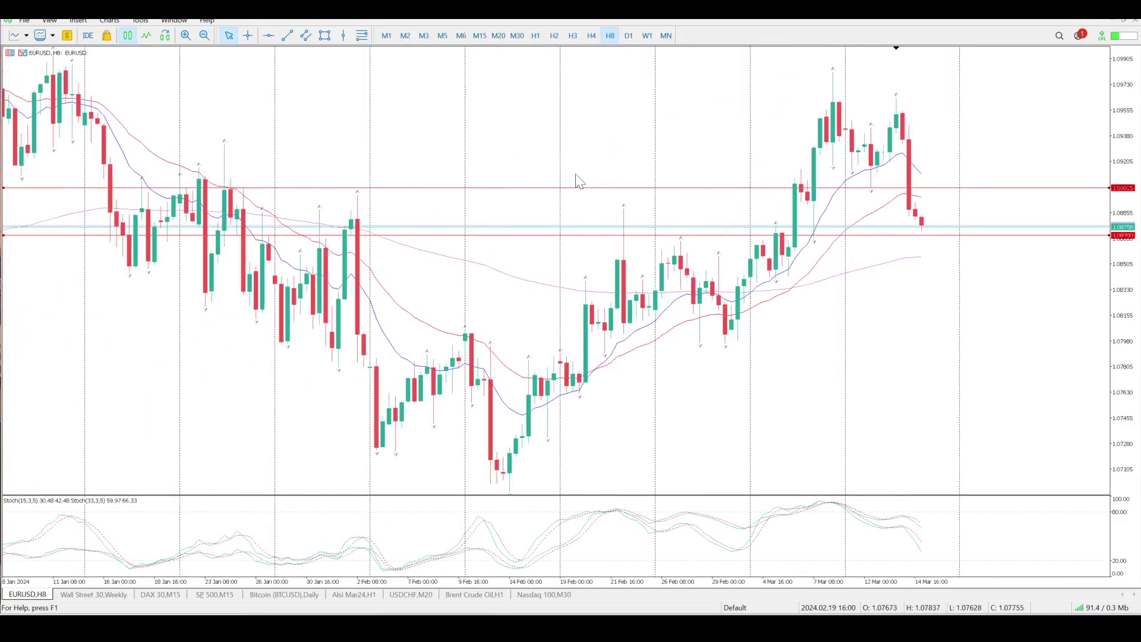
scroll(575, 178, "left", 3)
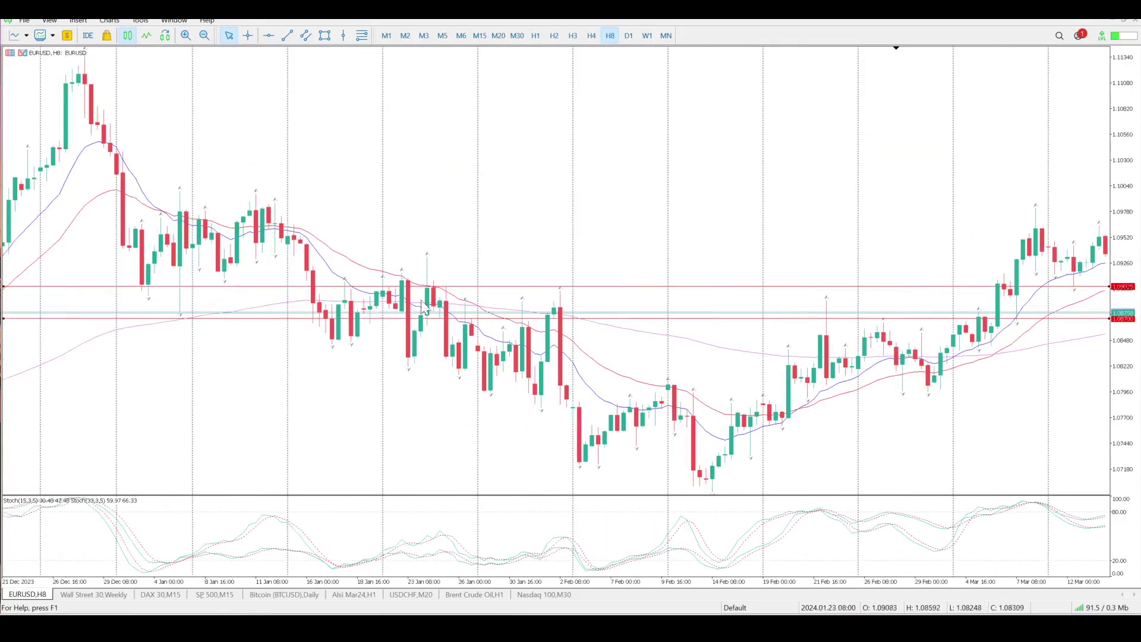
Switch to H3 and scroll forward to the latest bars dropping onto 1.08700
left_click(573, 36)
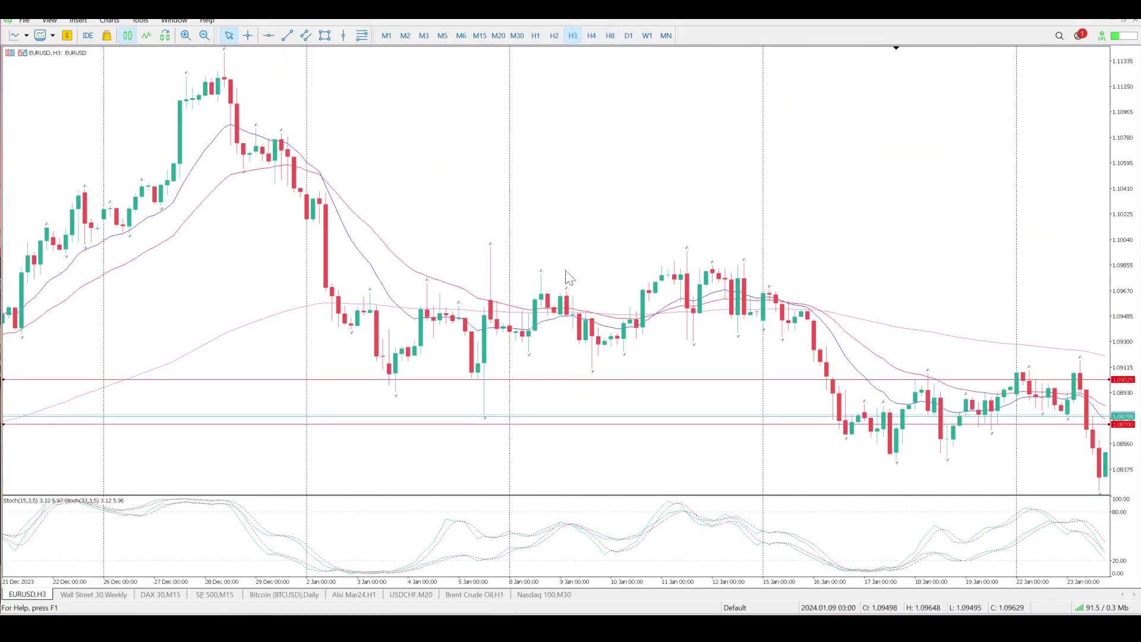
scroll(567, 277, "right", 3)
scroll(568, 277, "right", 8)
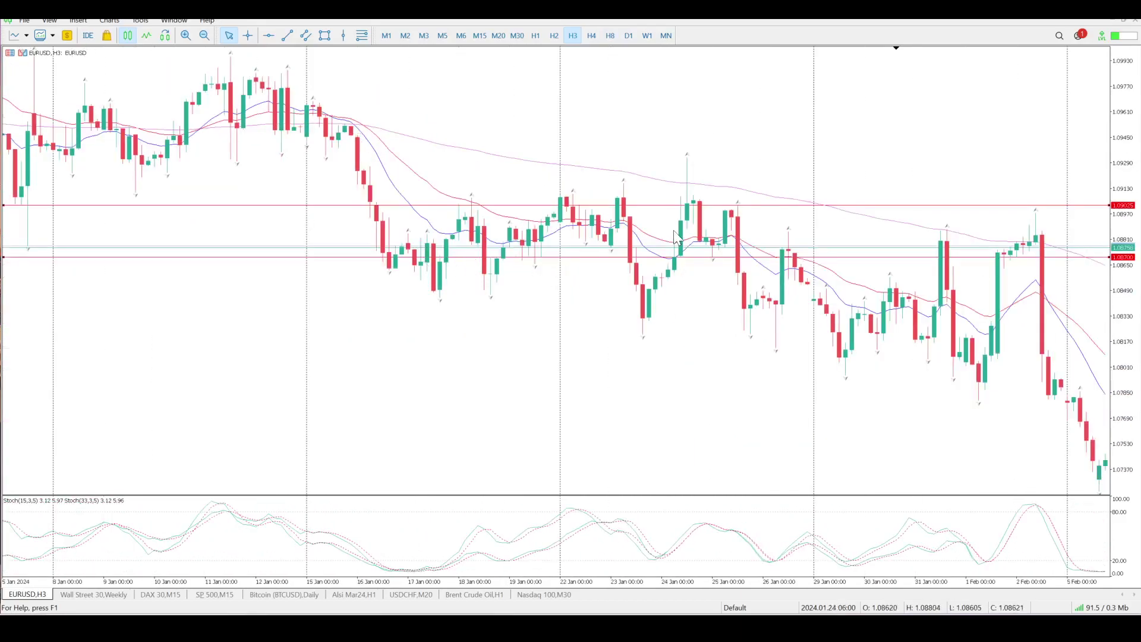
scroll(673, 233, "right", 20)
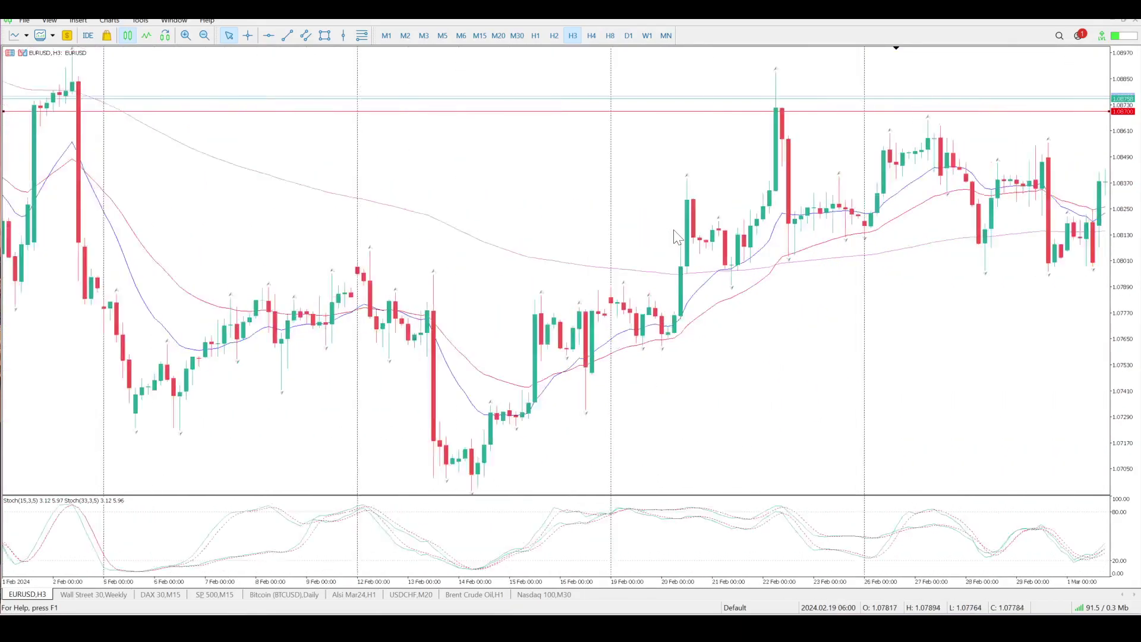
scroll(674, 233, "right", 6)
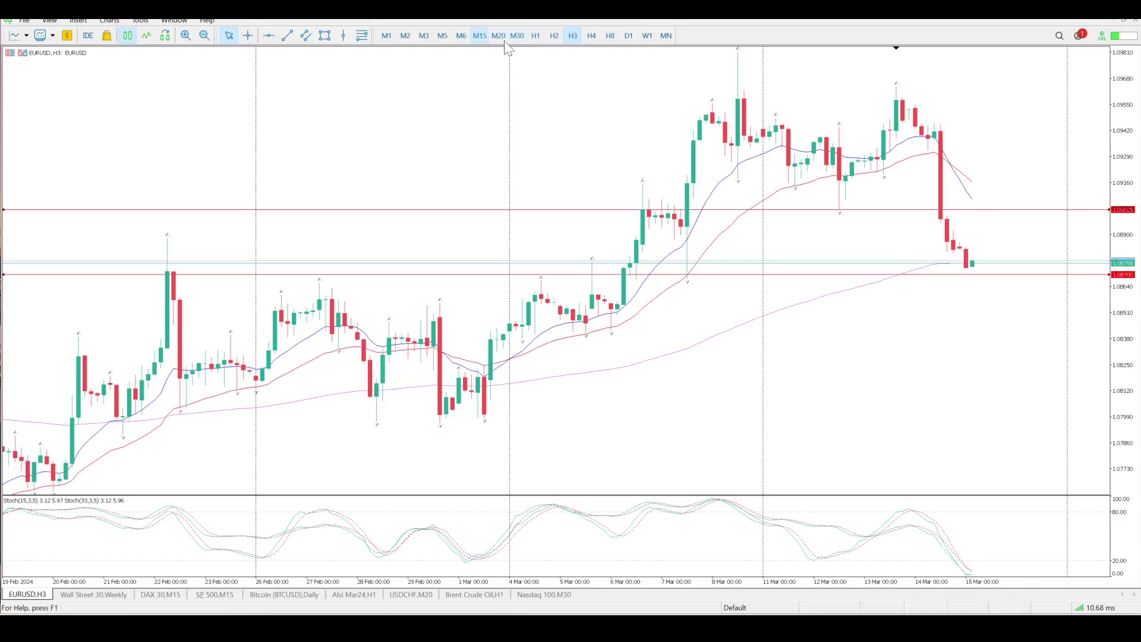
Switch EURUSD to M15 and compress the price scale twice so both red levels show
left_click(480, 36)
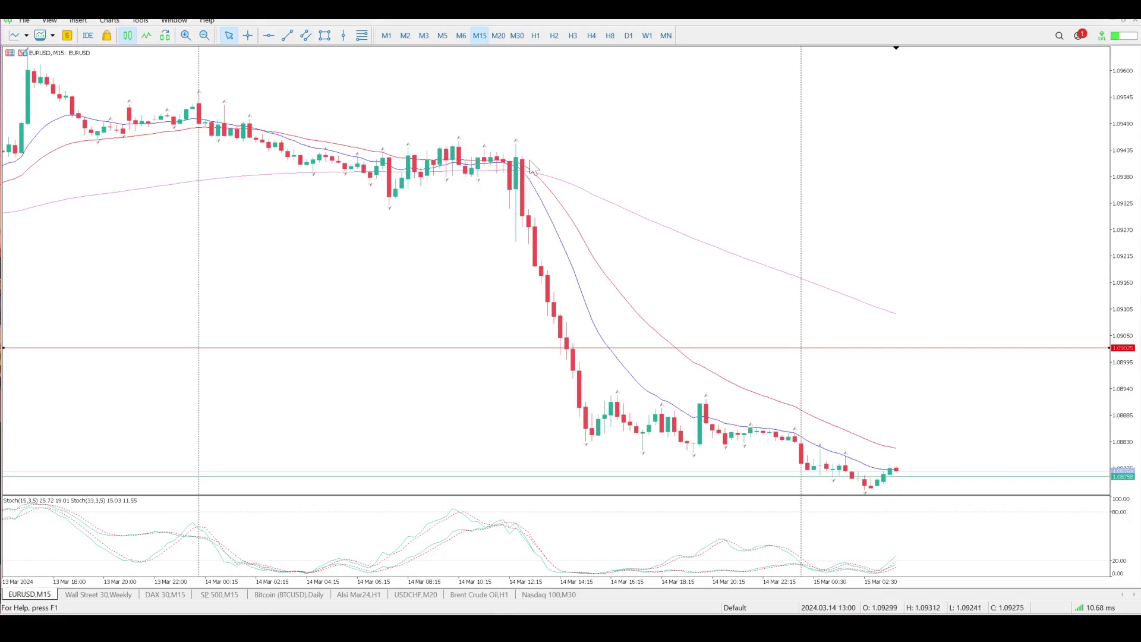
mouse_move(509, 167)
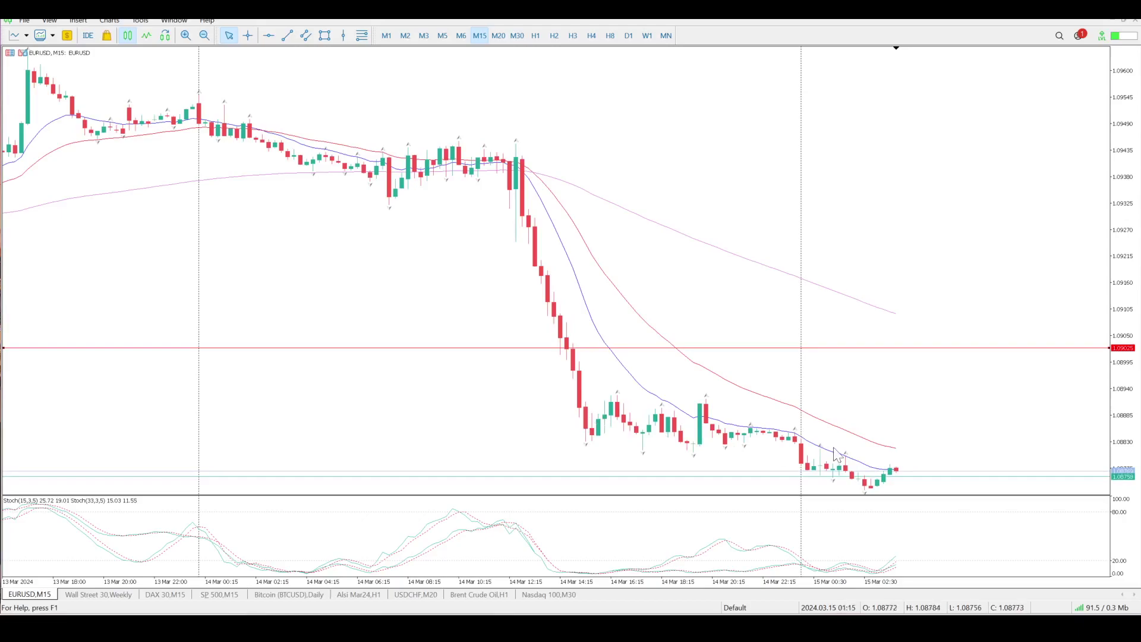
left_click_drag(1108, 185, 1074, 409)
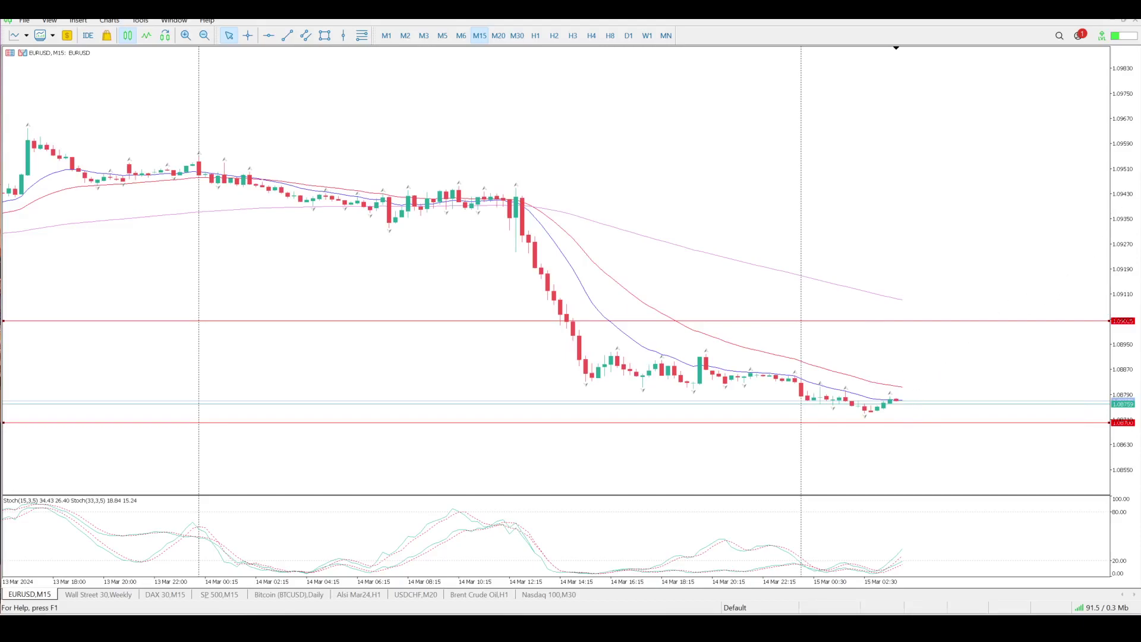
left_click_drag(1116, 104, 999, 414)
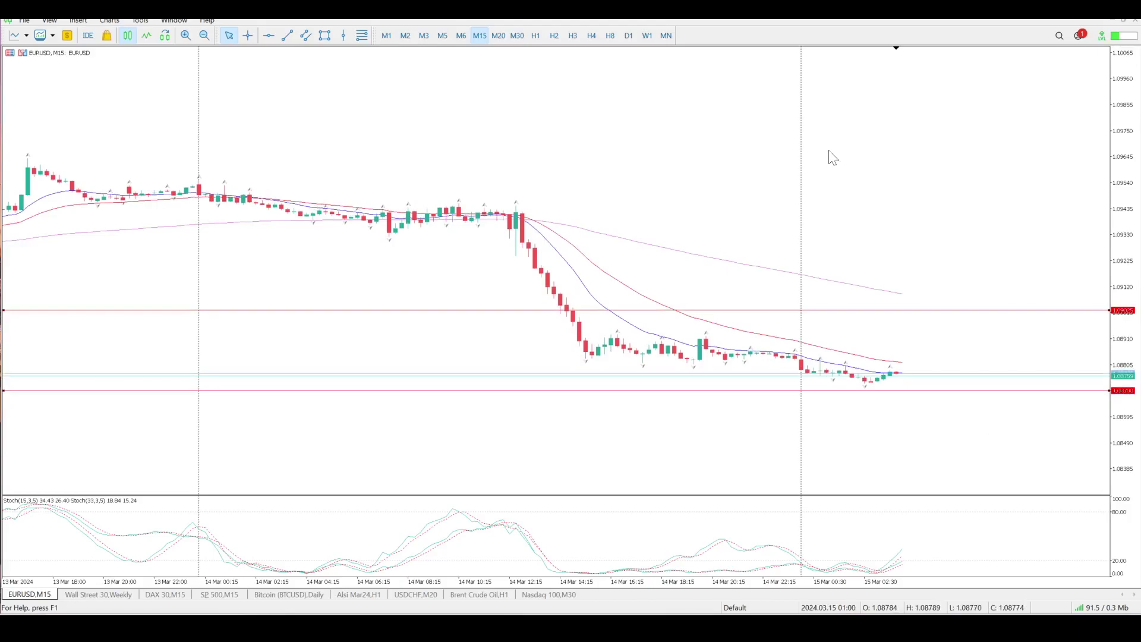
Switch to H1 and scroll to the latest bars spanning 5–15 March
left_click(536, 36)
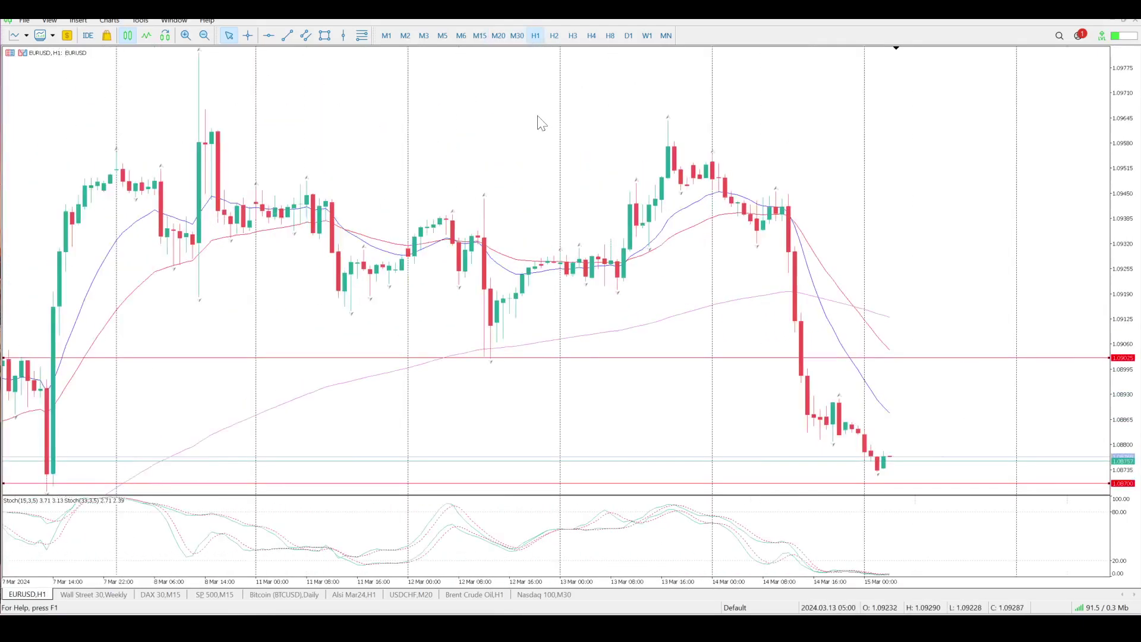
scroll(541, 123, "down", 5)
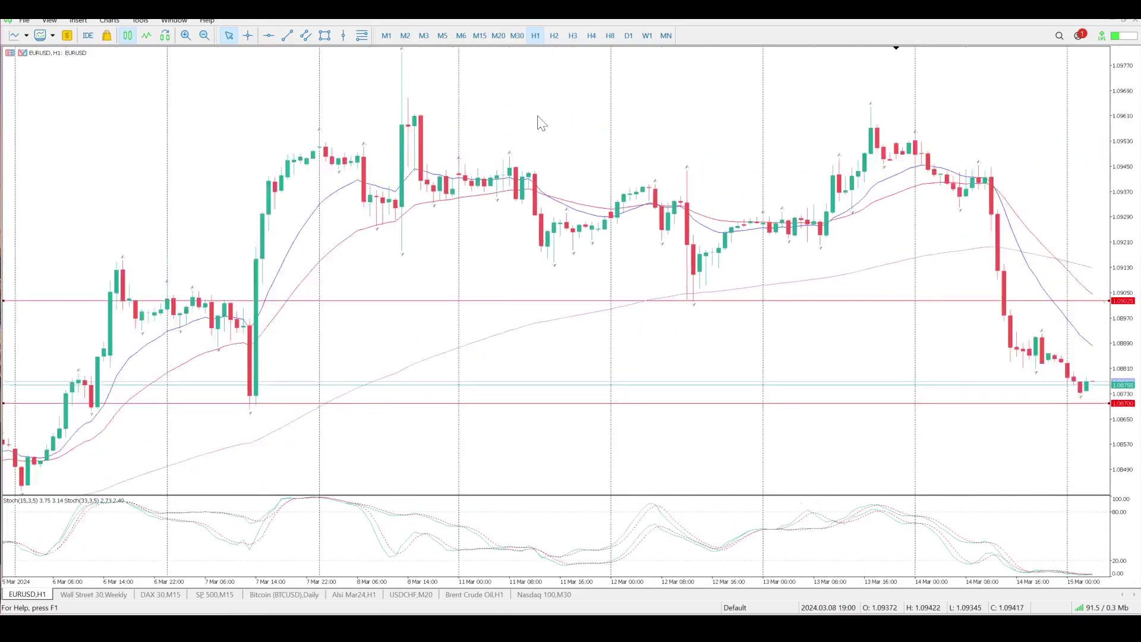